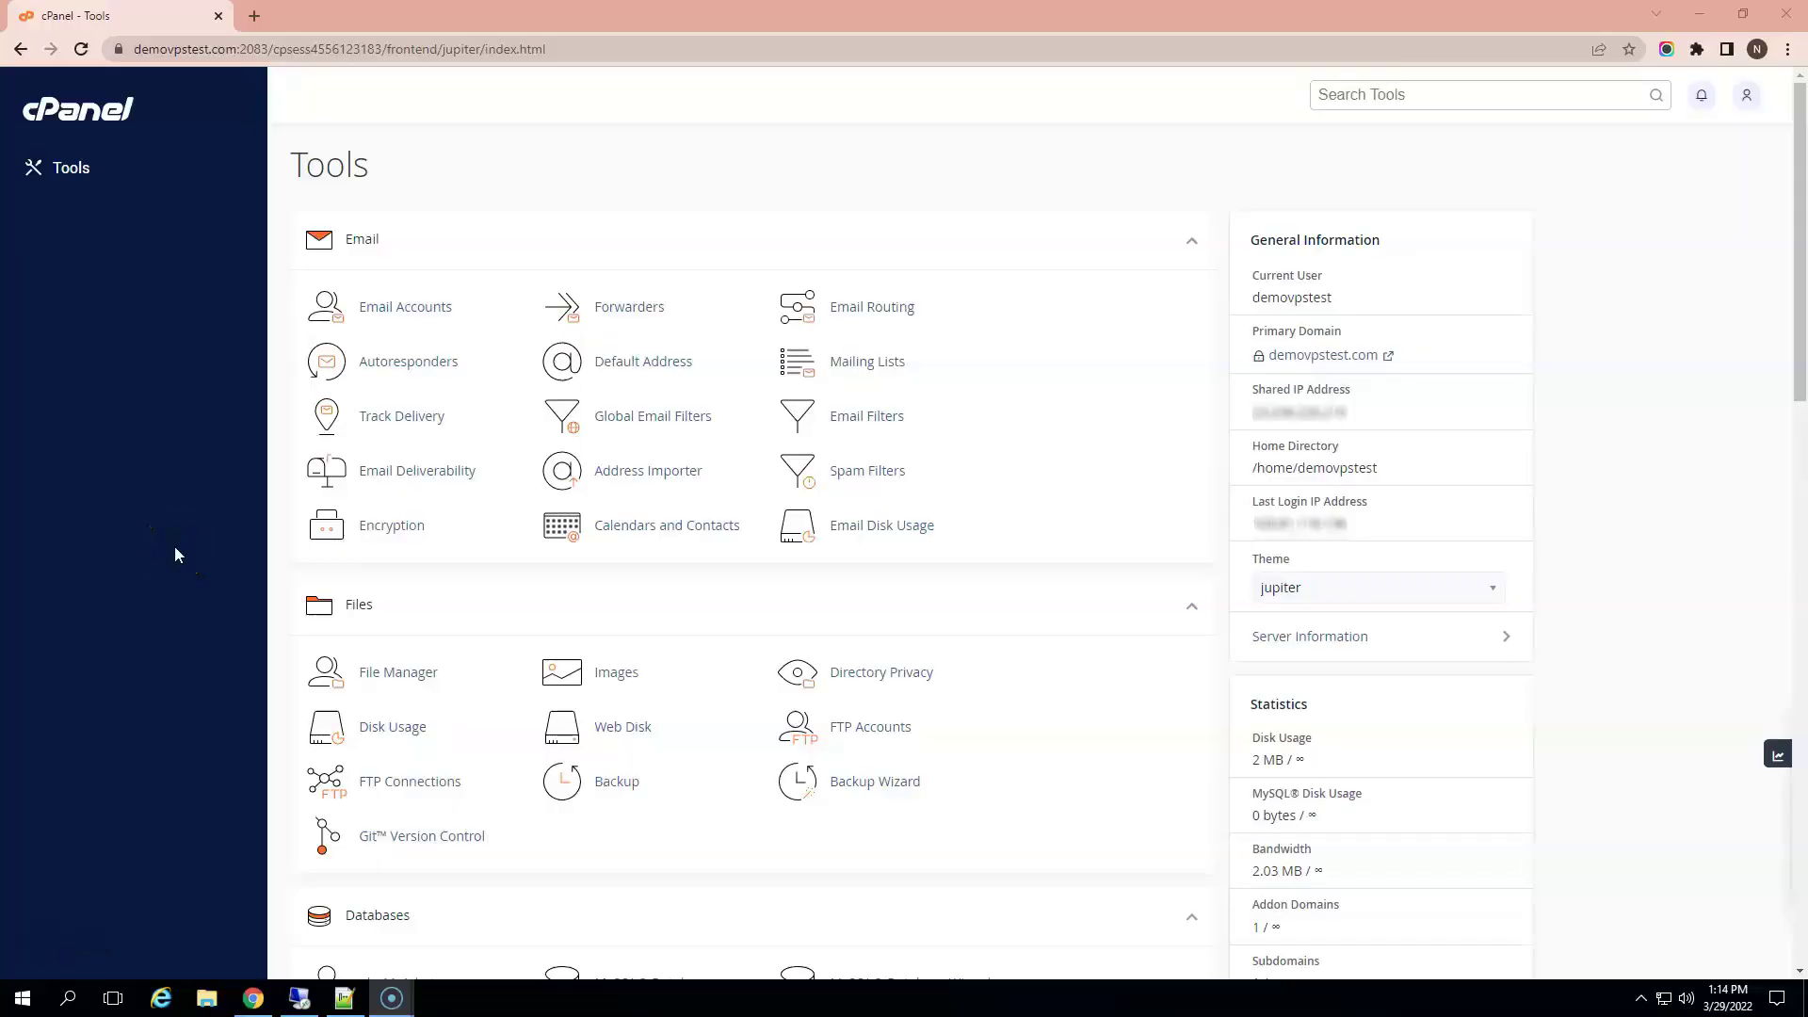
# Open cPanel's Addon Domains page to review accuwebtraining.com's document root.
pyautogui.click(175, 547)
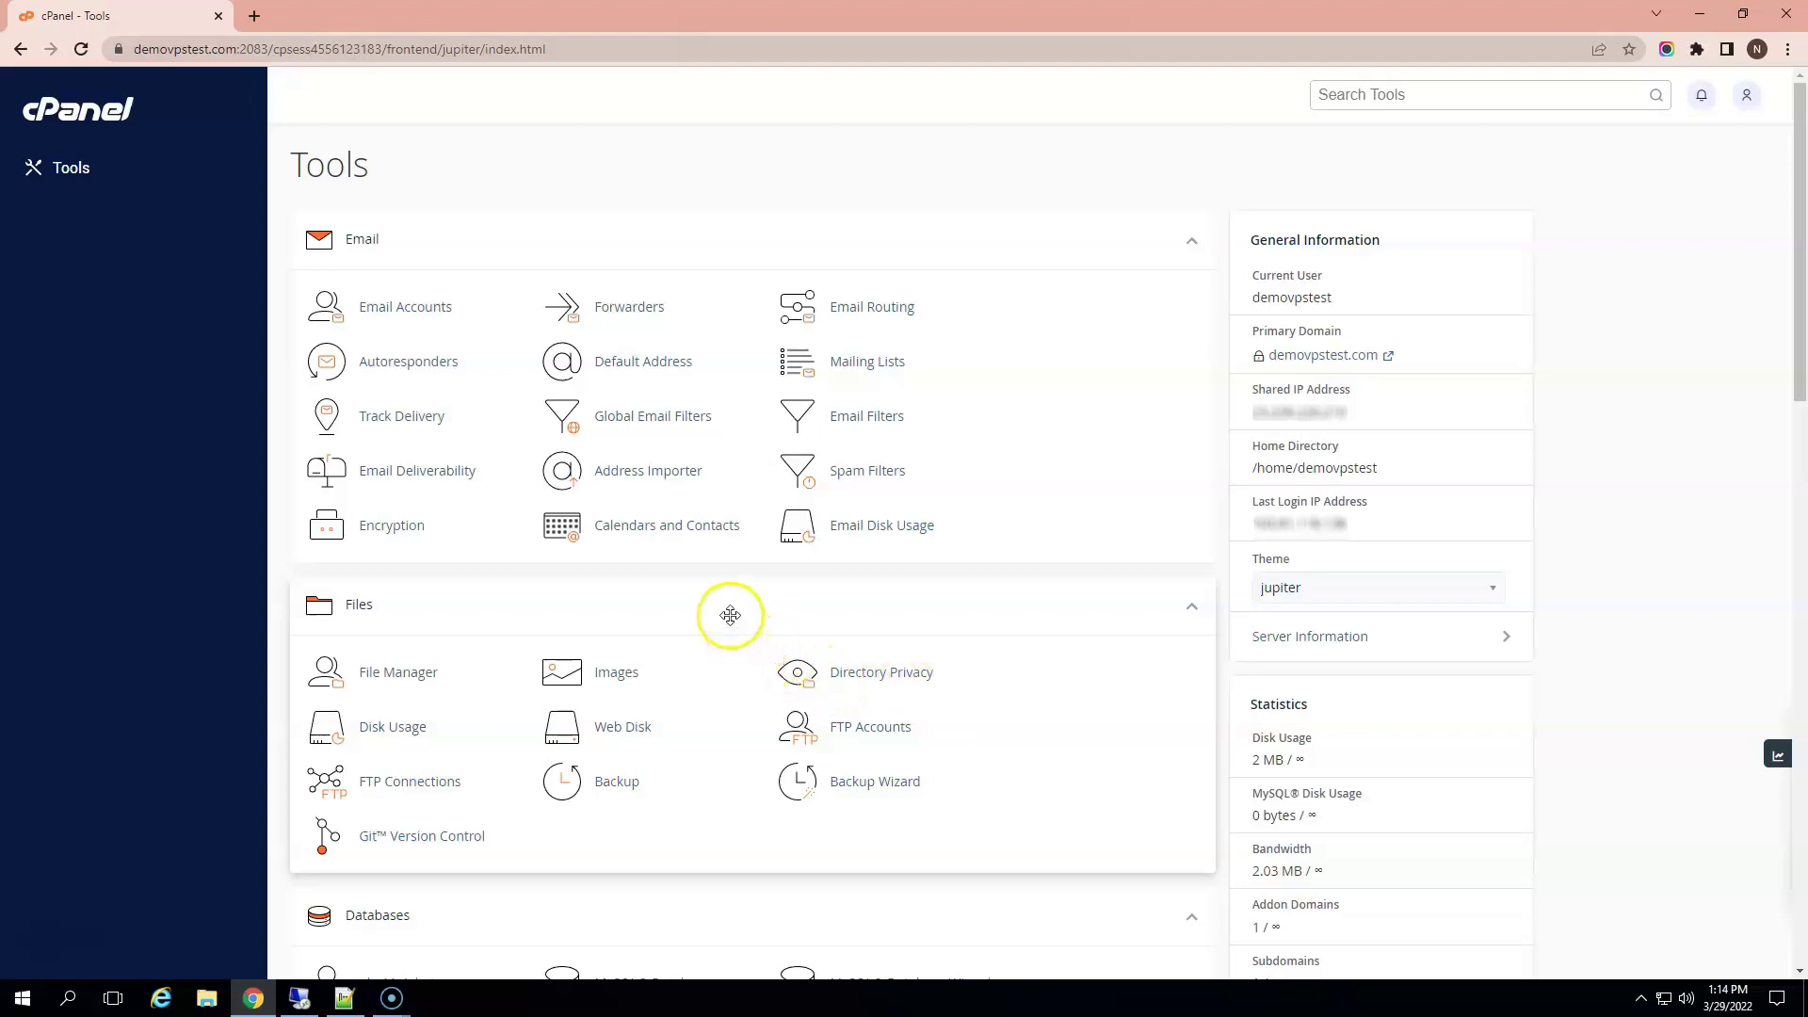
pyautogui.scroll(-2, 729, 611)
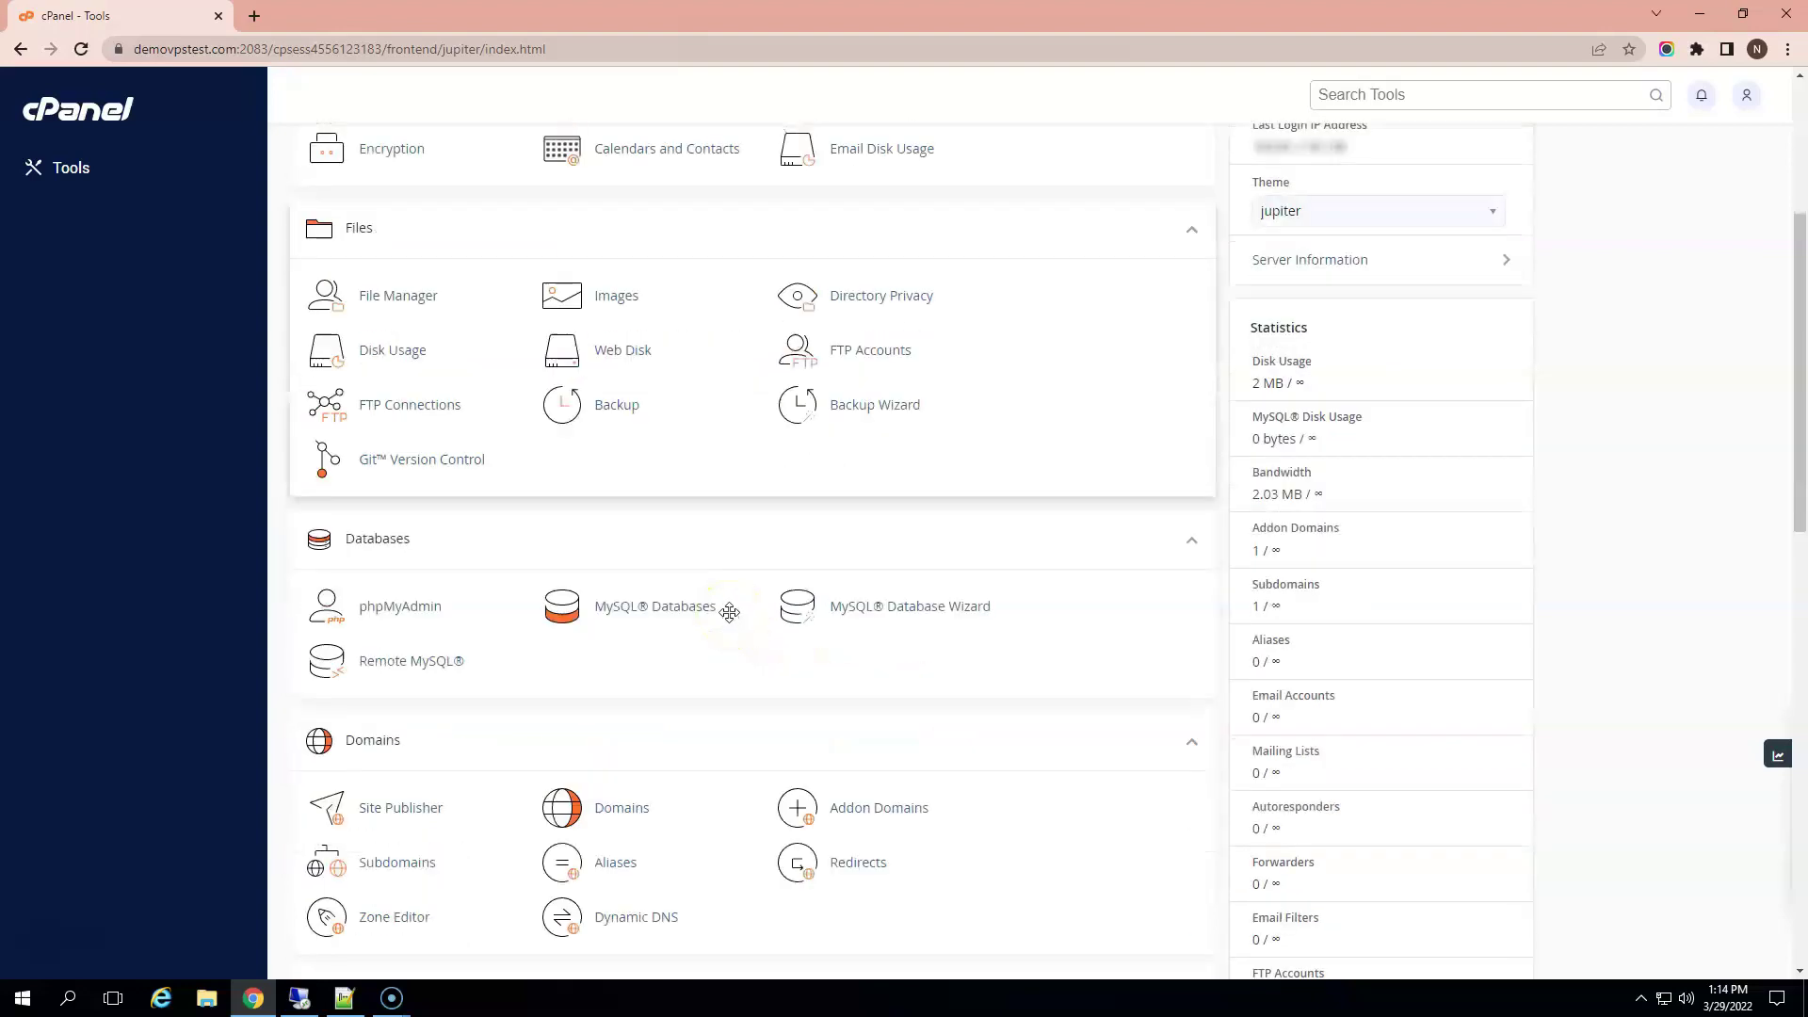
pyautogui.scroll(-1, 729, 612)
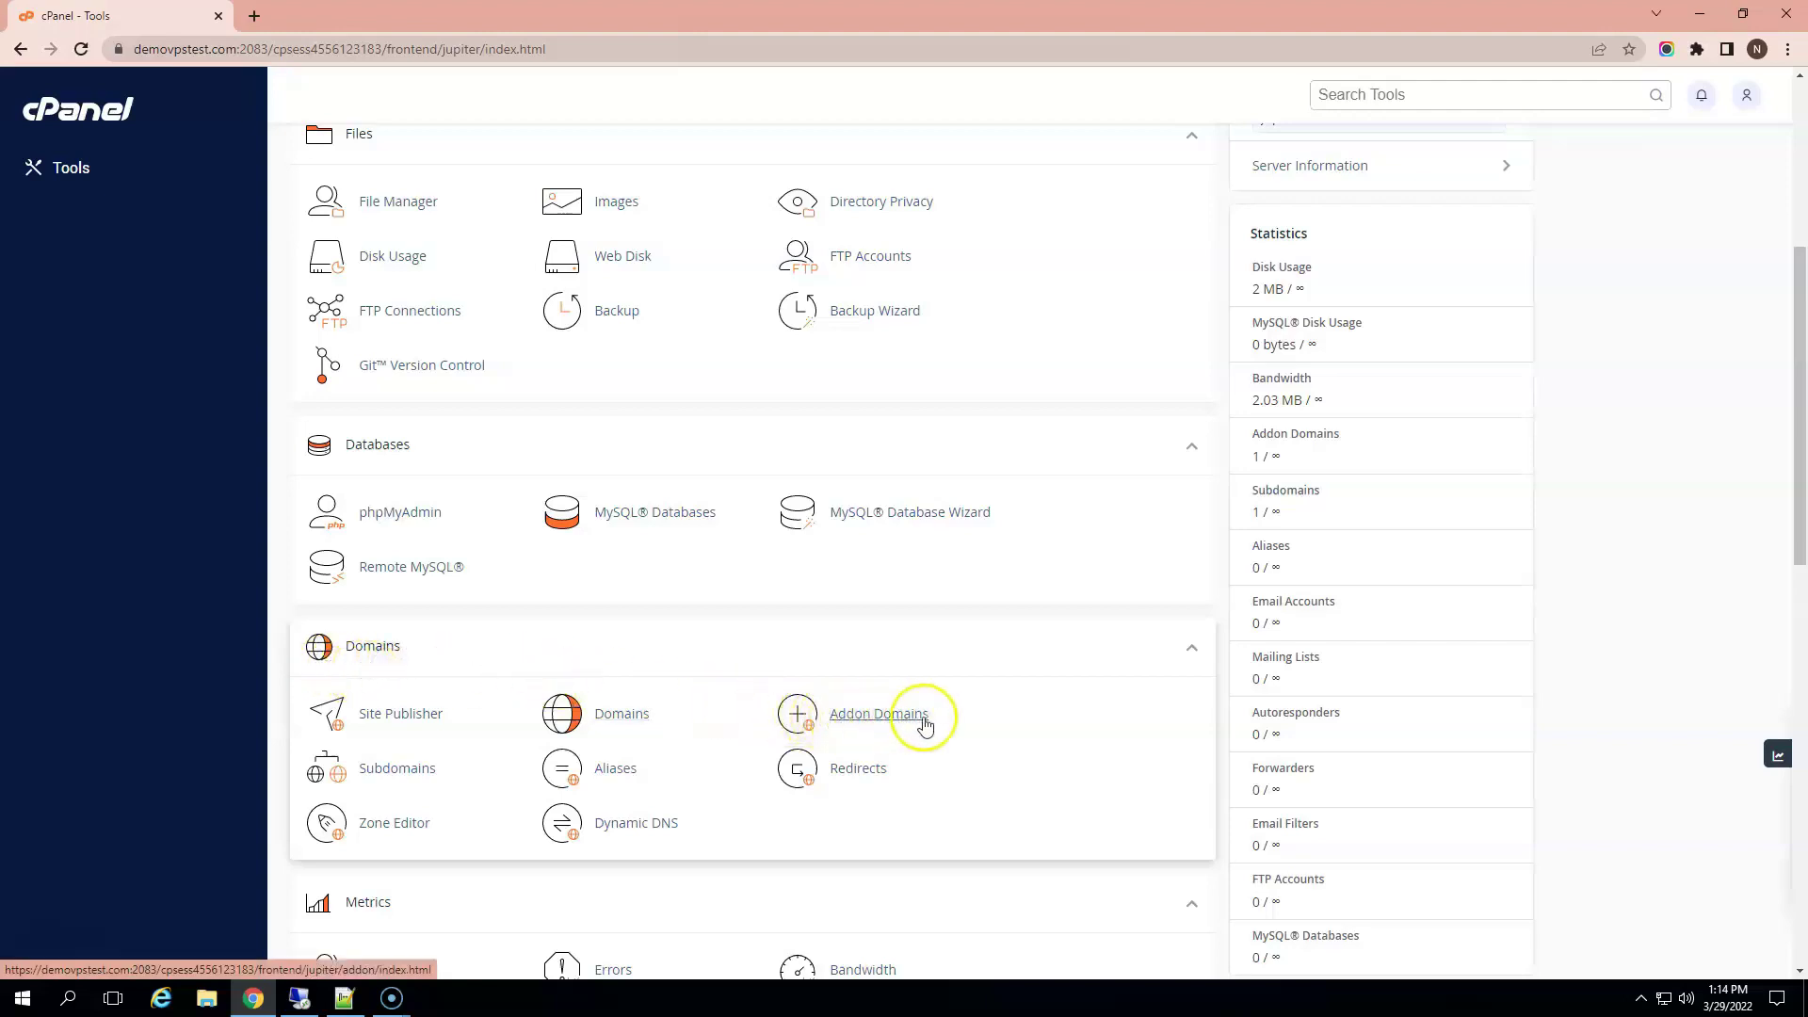
pyautogui.click(867, 719)
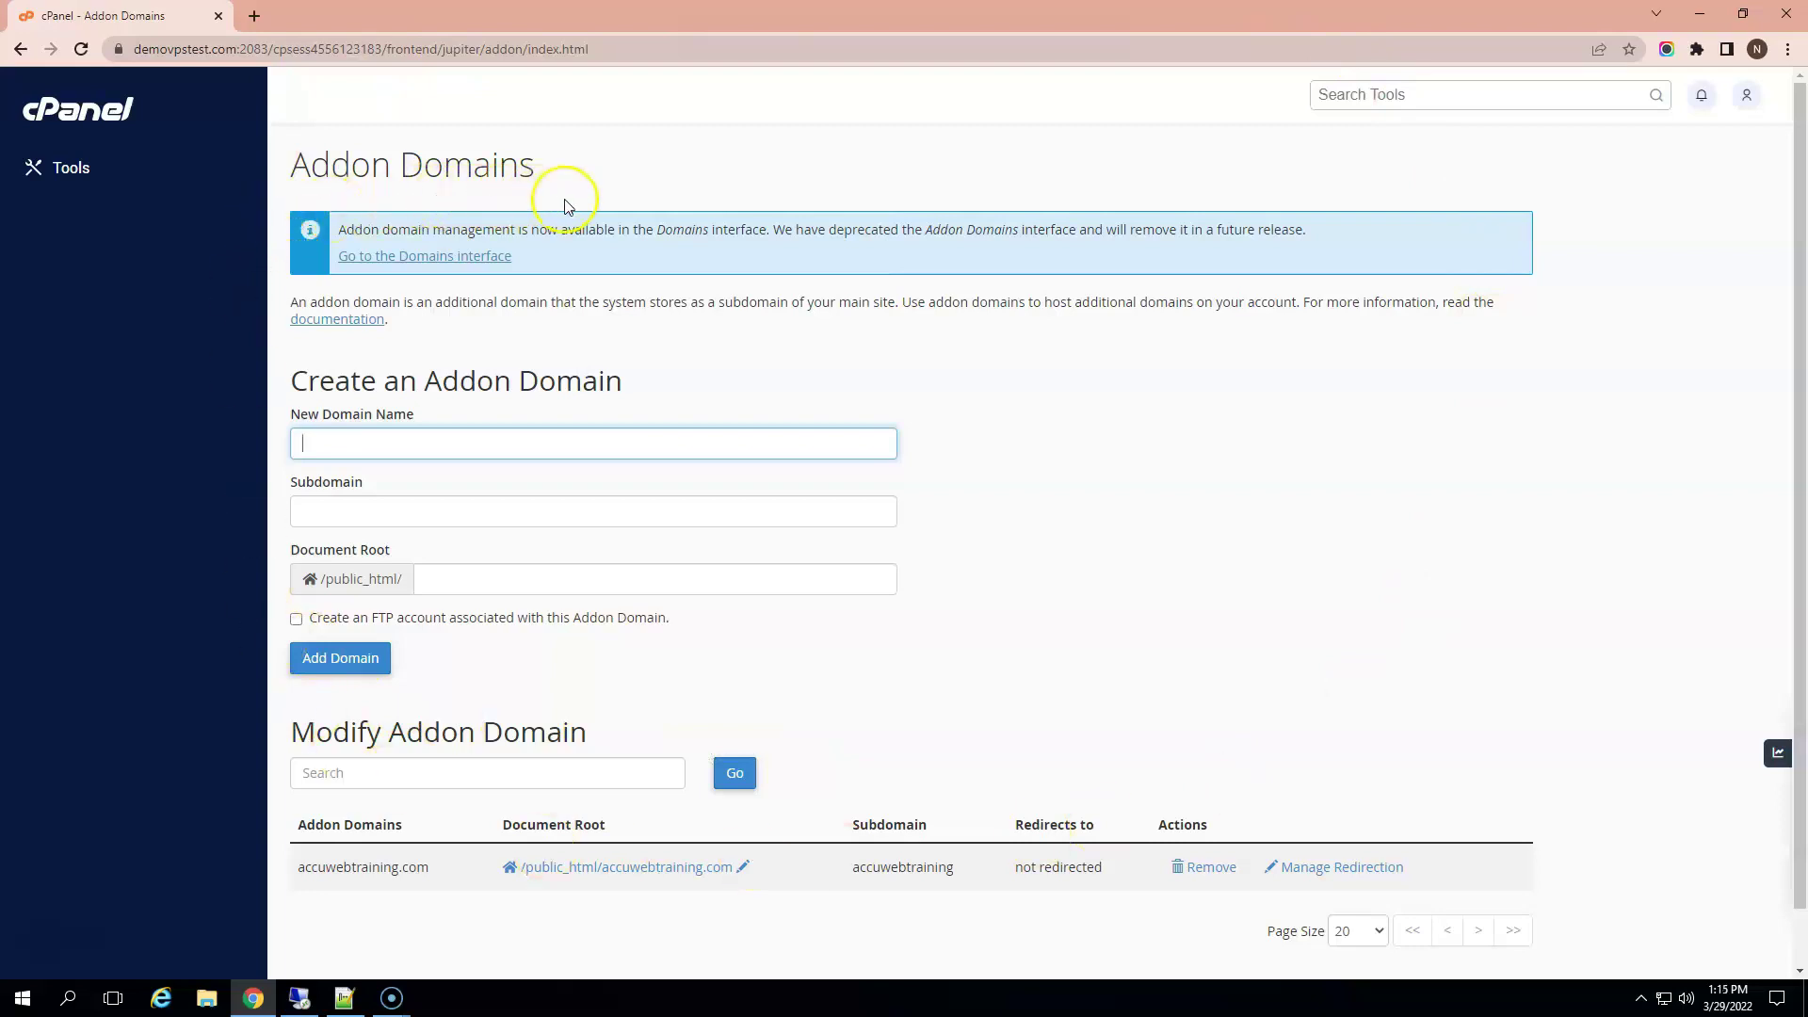
pyautogui.scroll(-1, 598, 558)
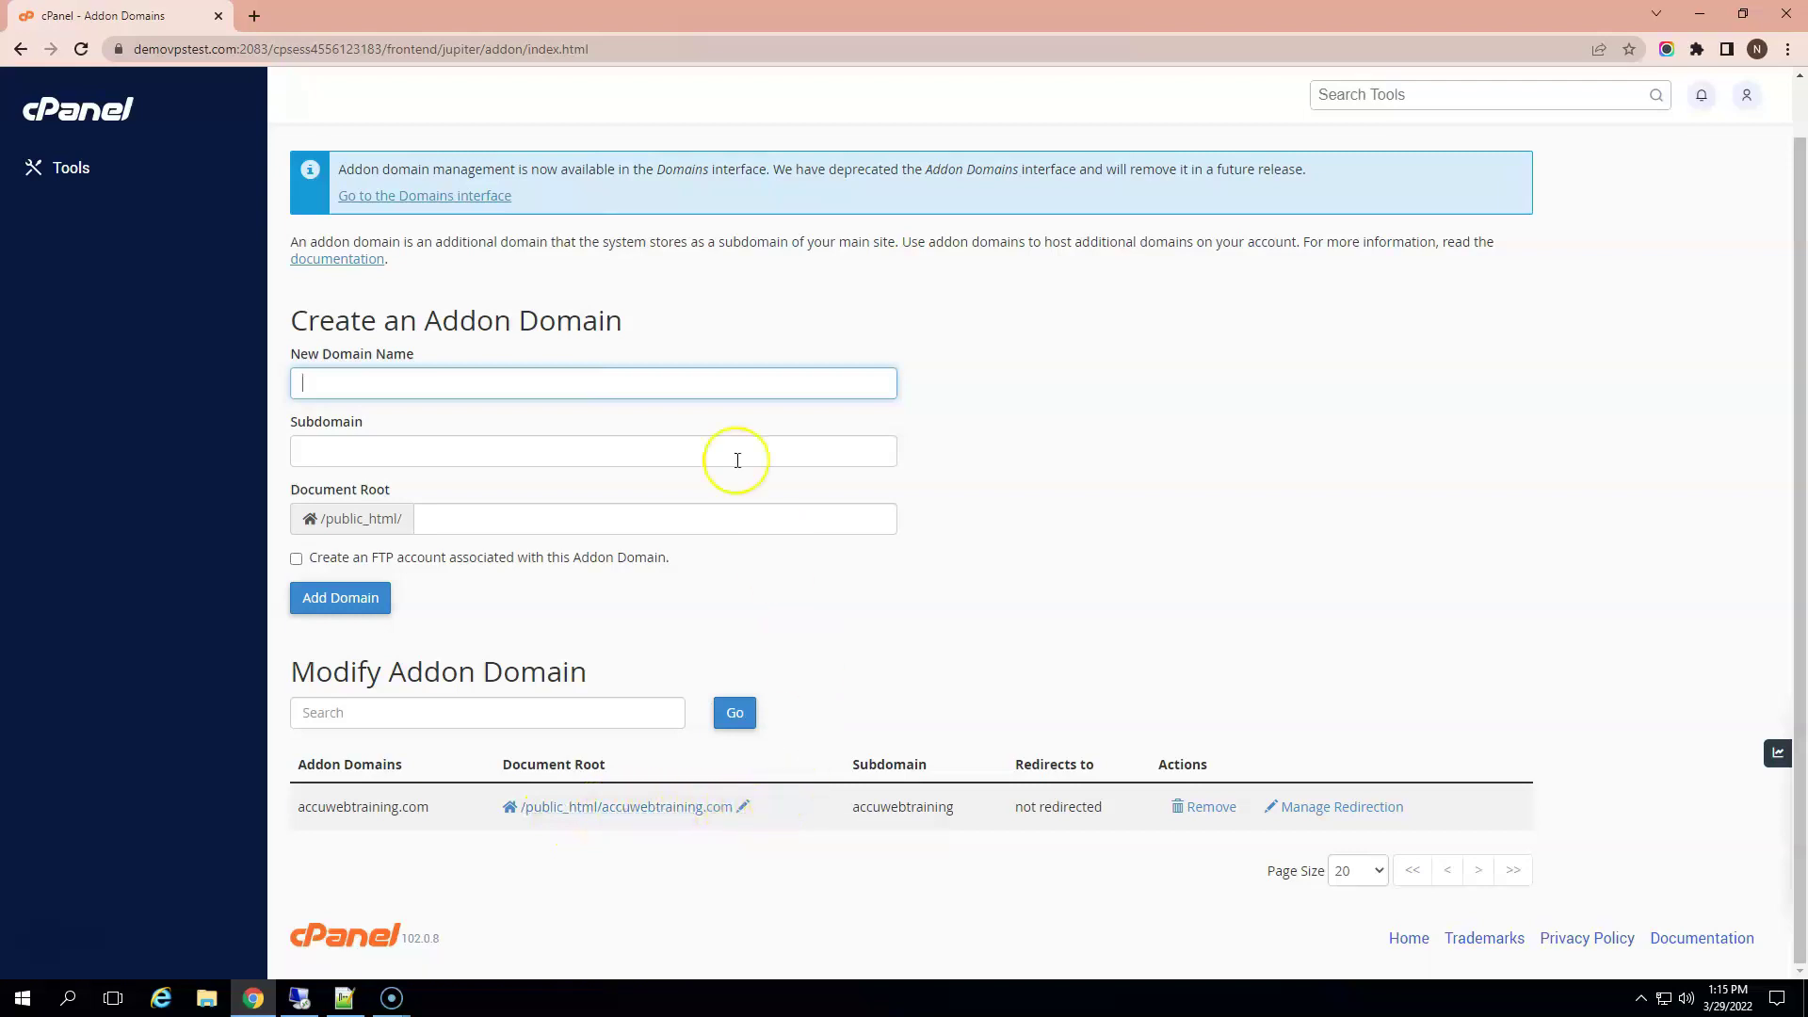
pyautogui.click(252, 17)
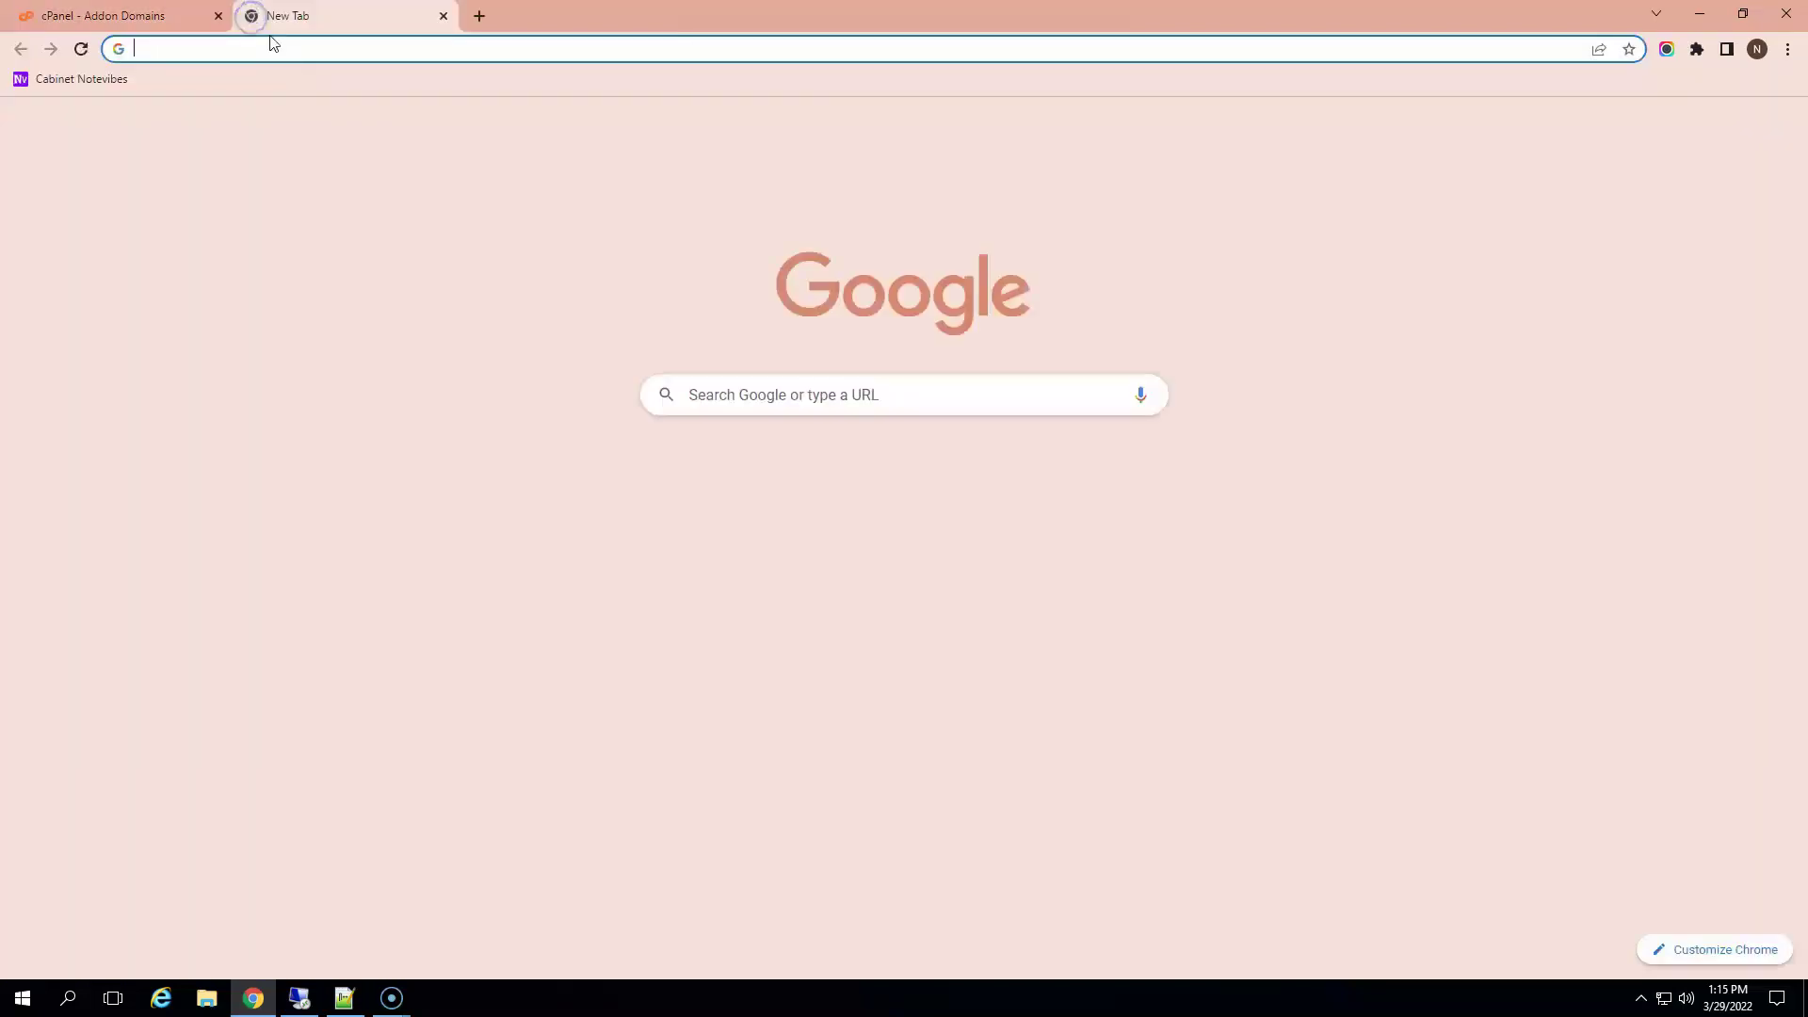
pyautogui.click(272, 43)
pyautogui.write('acc')
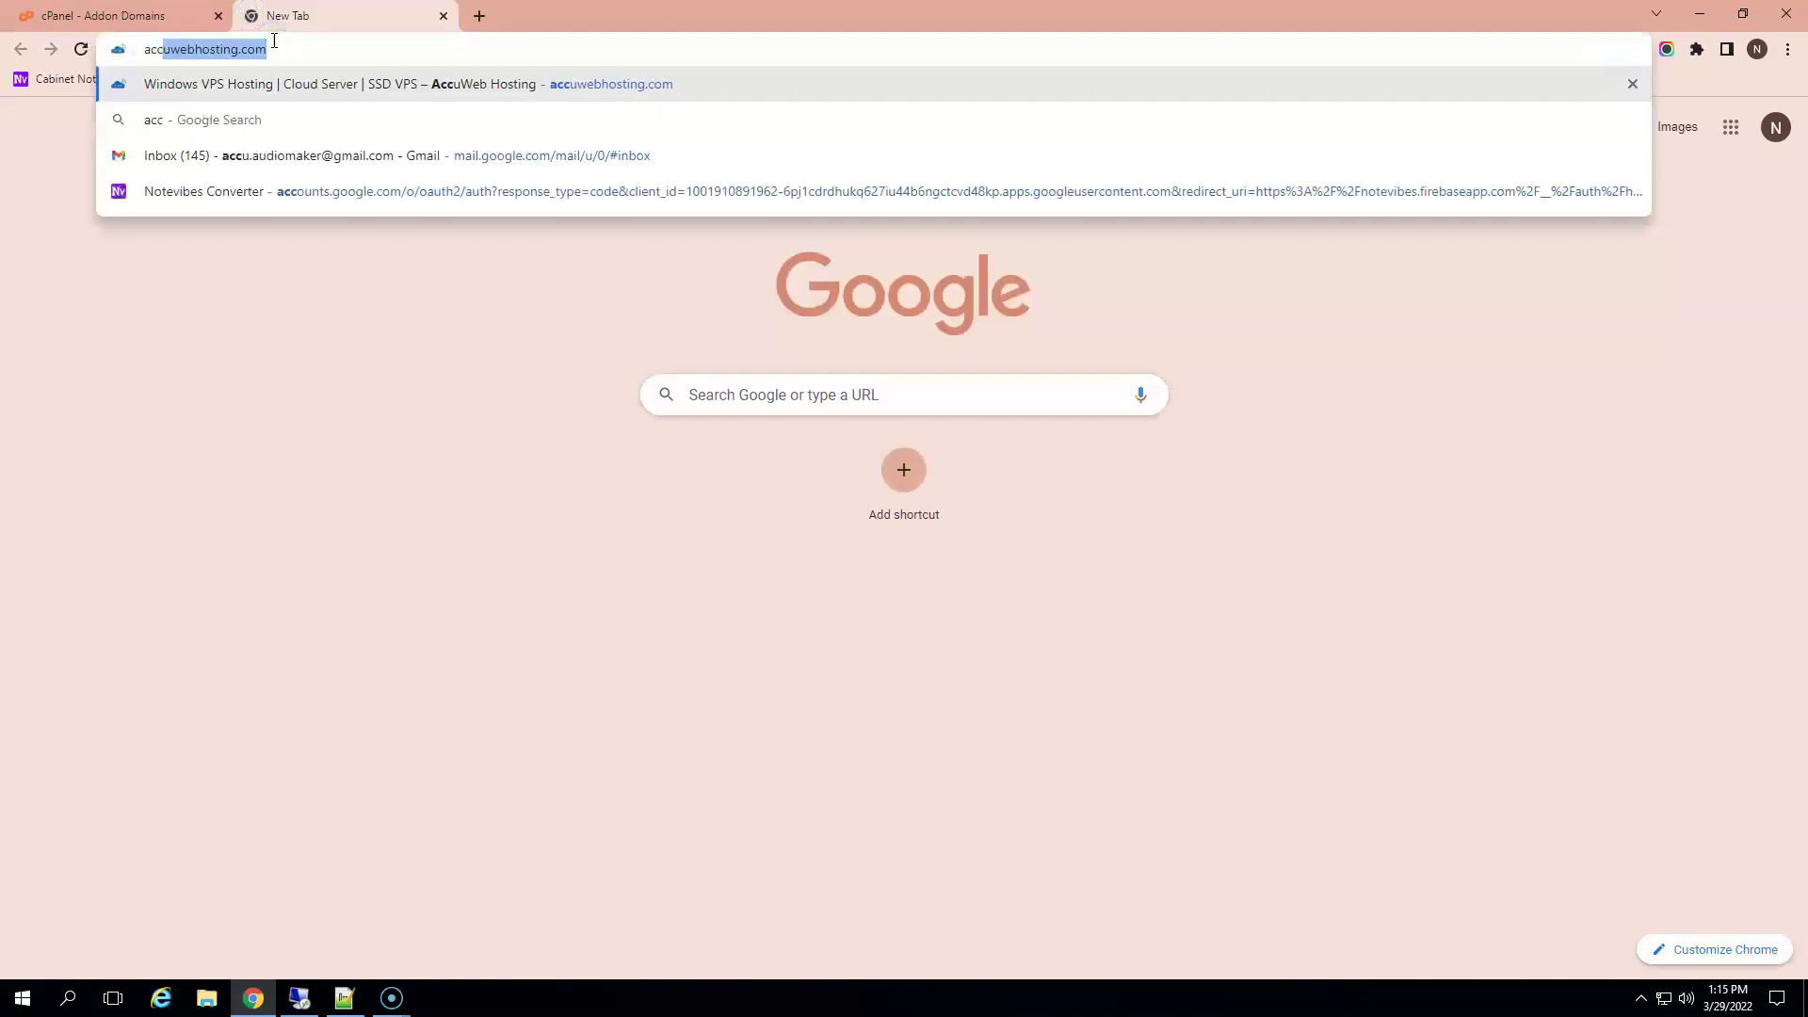
pyautogui.write('uwebtrain')
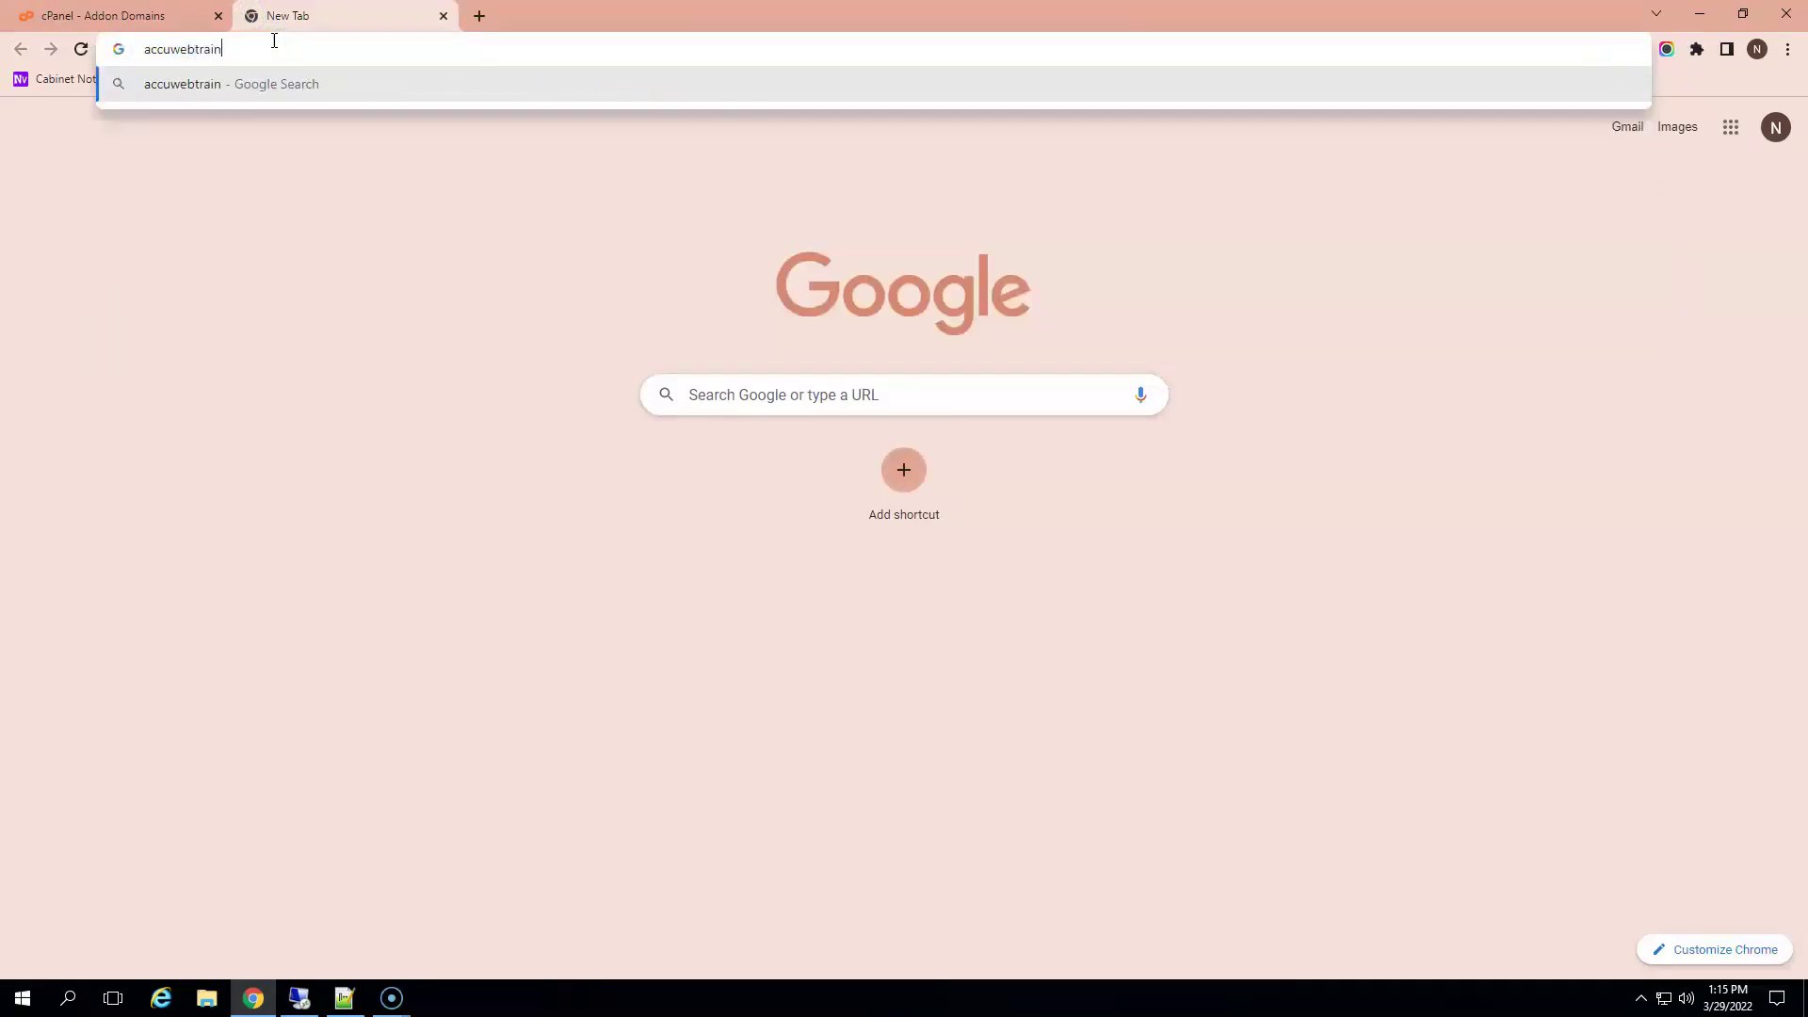
pyautogui.write('ing.com')
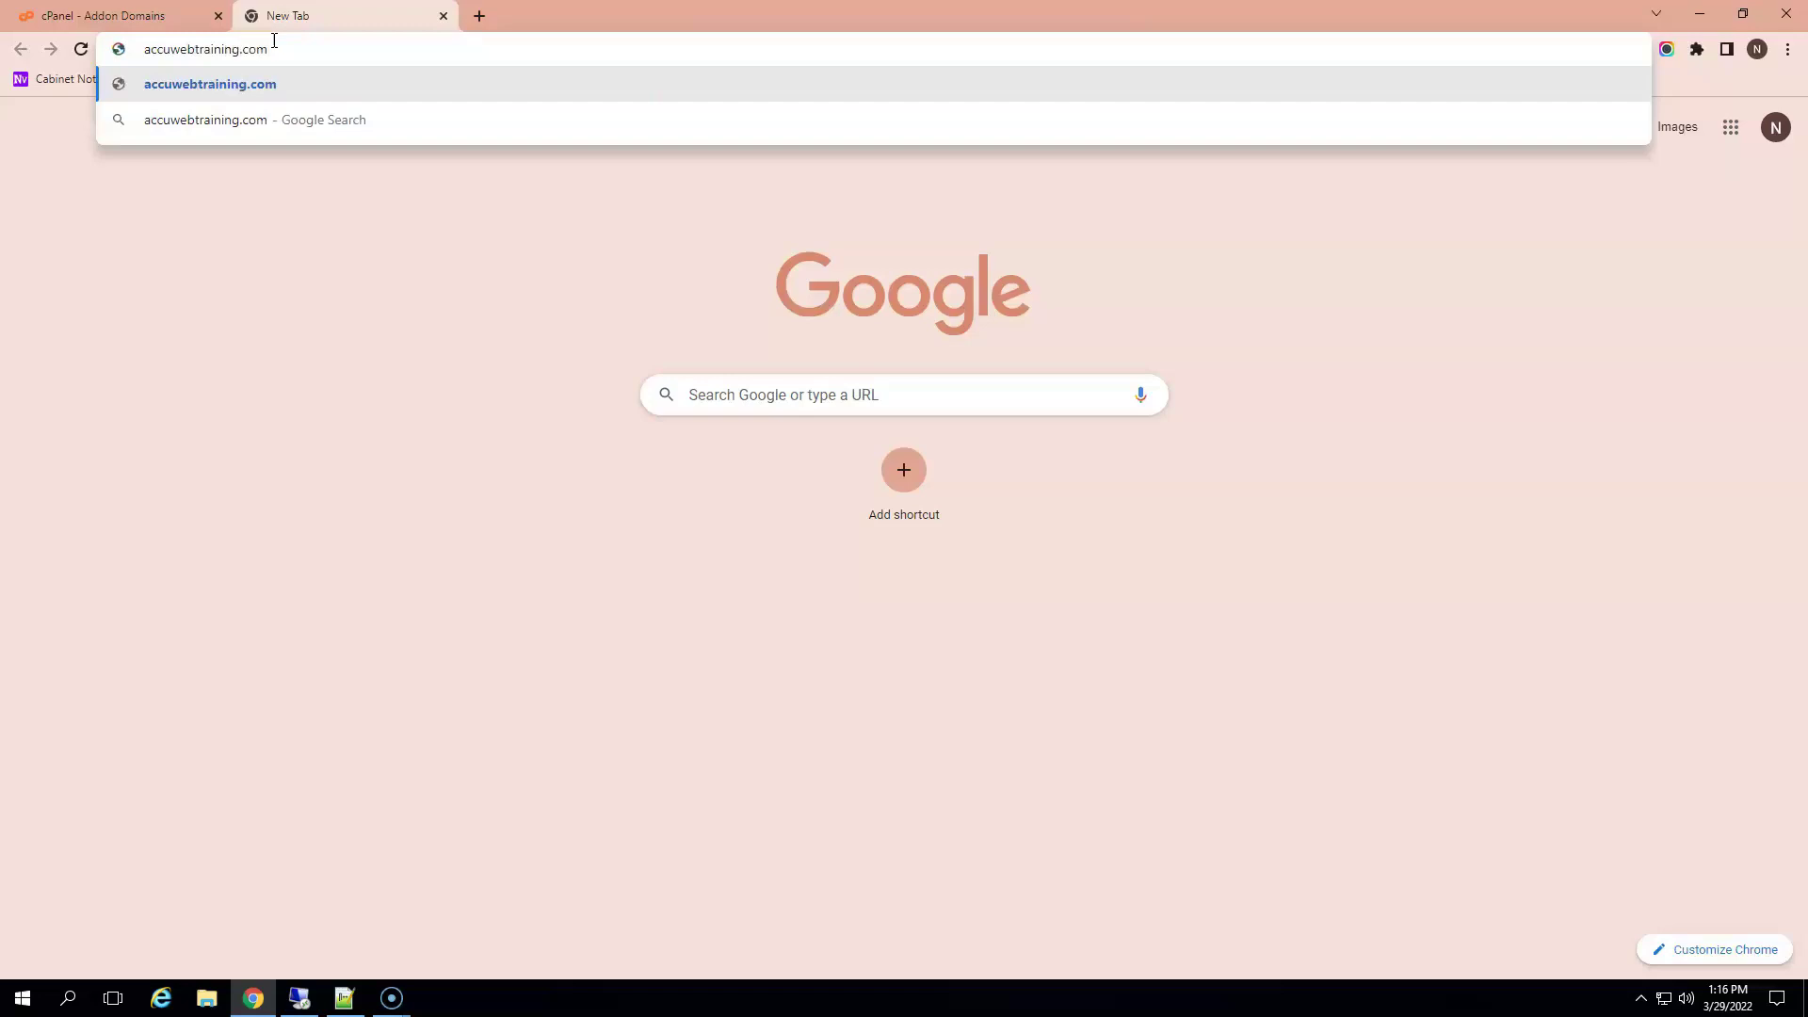
pyautogui.press('Return')
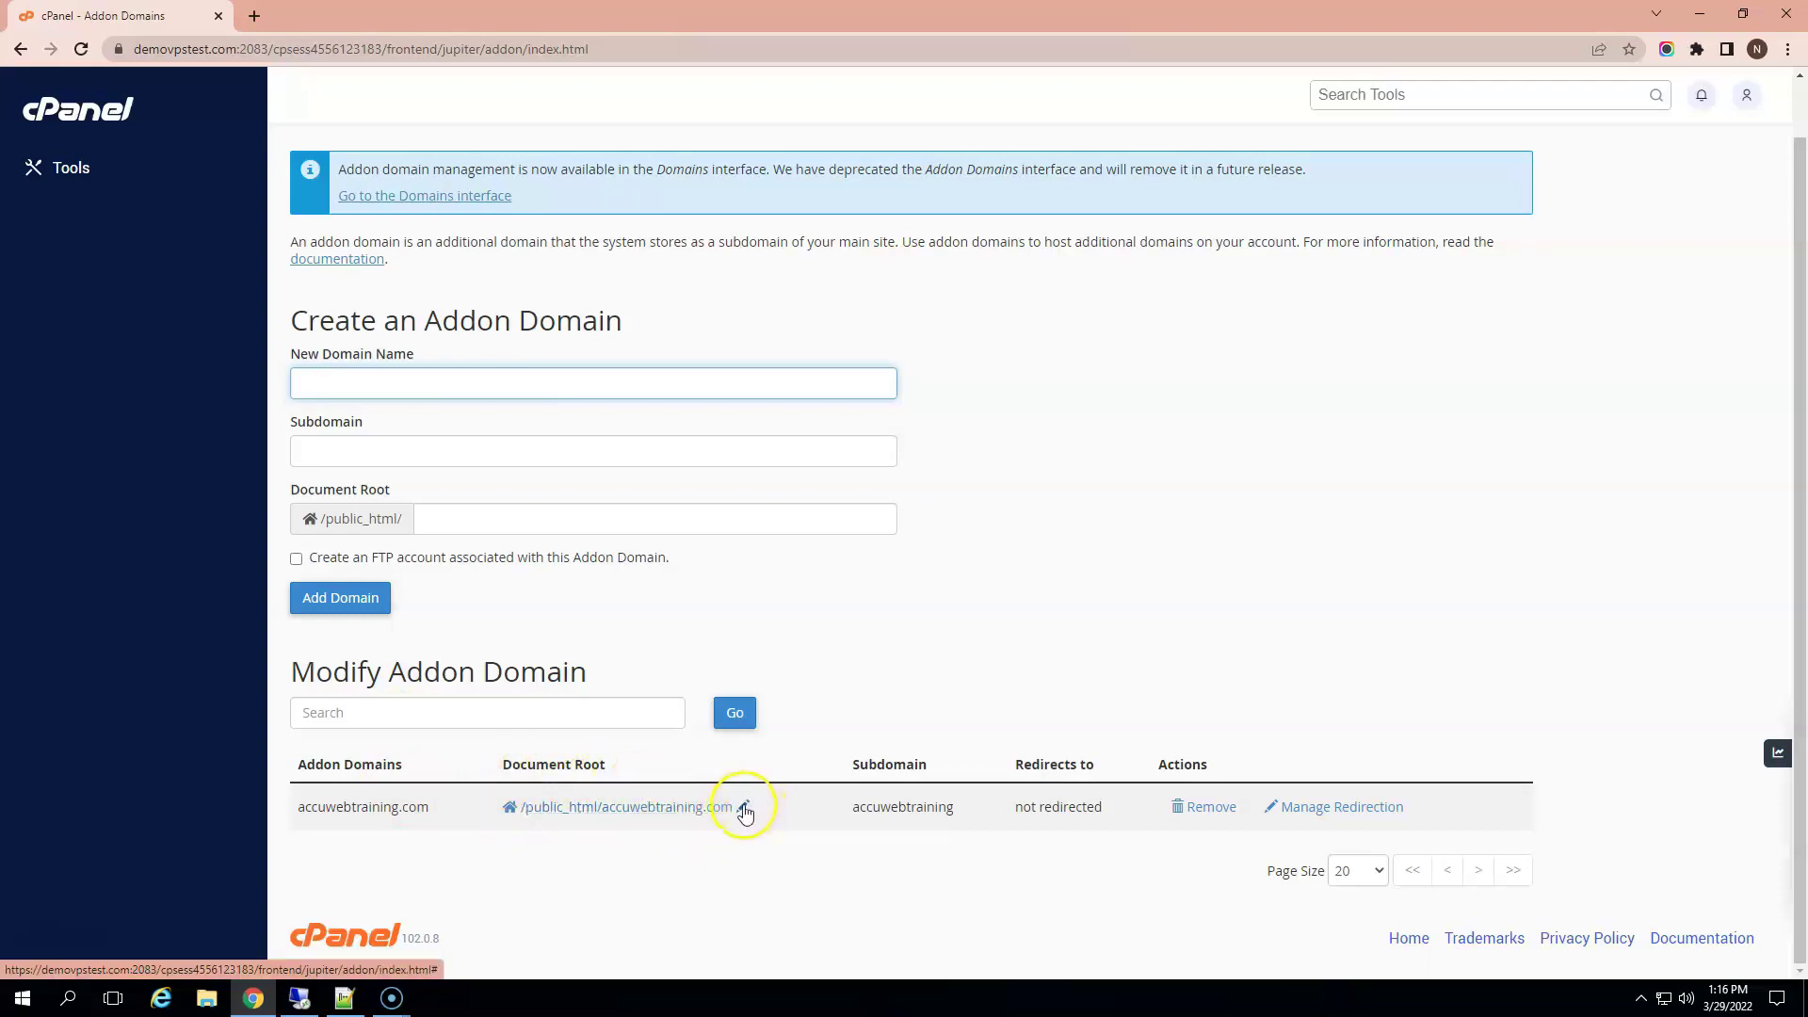
# Edit accuwebtraining.com's document root to public_html/accuwebtraining.com/nick.
pyautogui.click(744, 810)
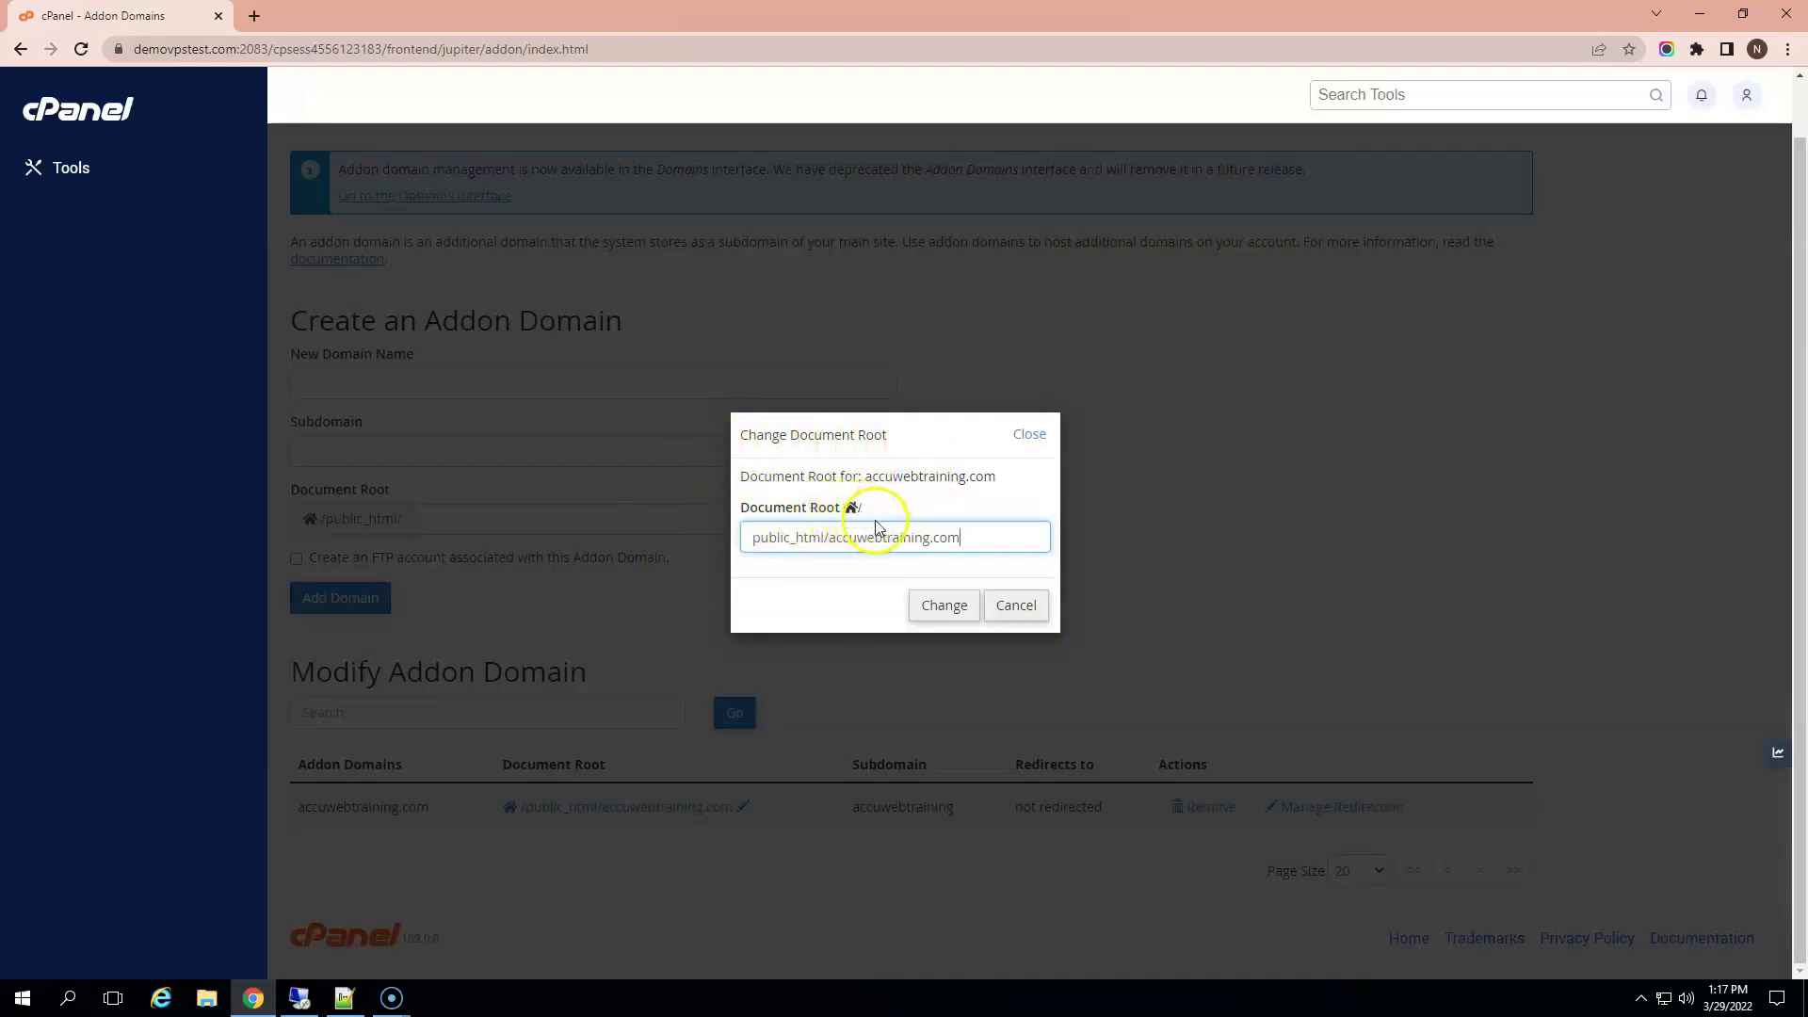
pyautogui.click(976, 538)
pyautogui.click(977, 537)
pyautogui.write('/nick')
# Apply the /nick document root change and acknowledge the confirmation.
pyautogui.click(938, 608)
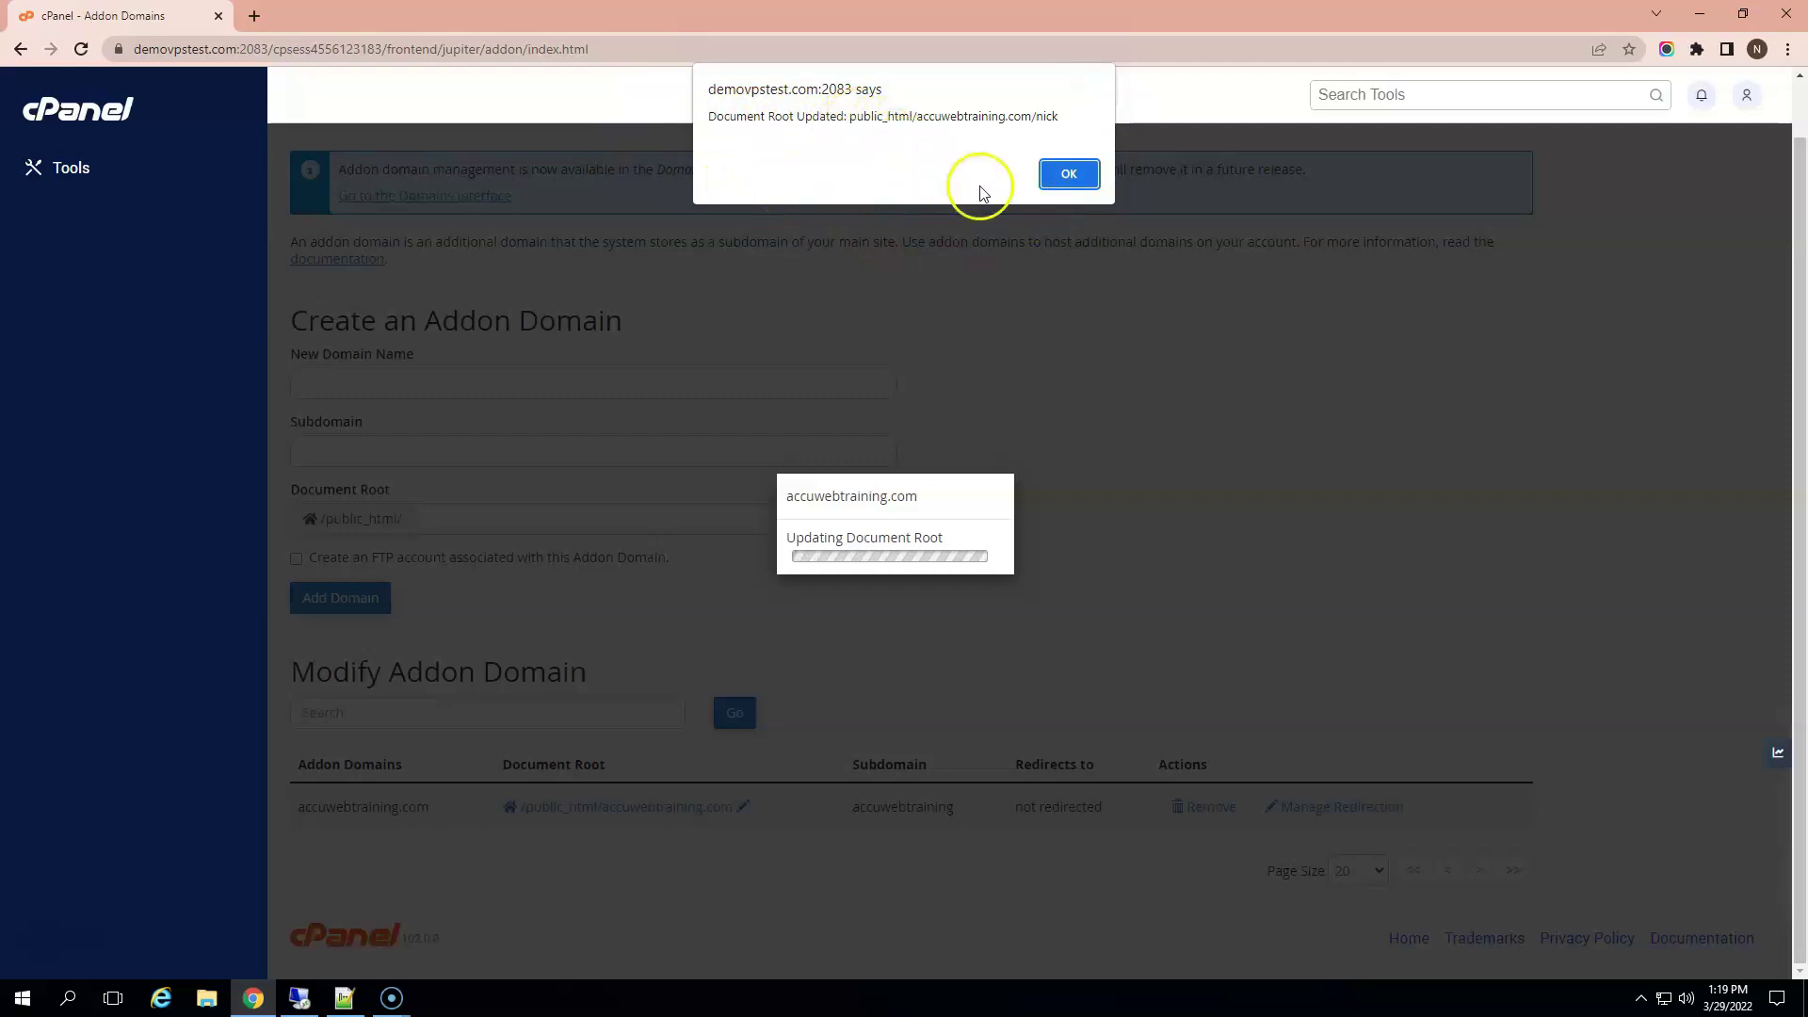
pyautogui.click(1069, 176)
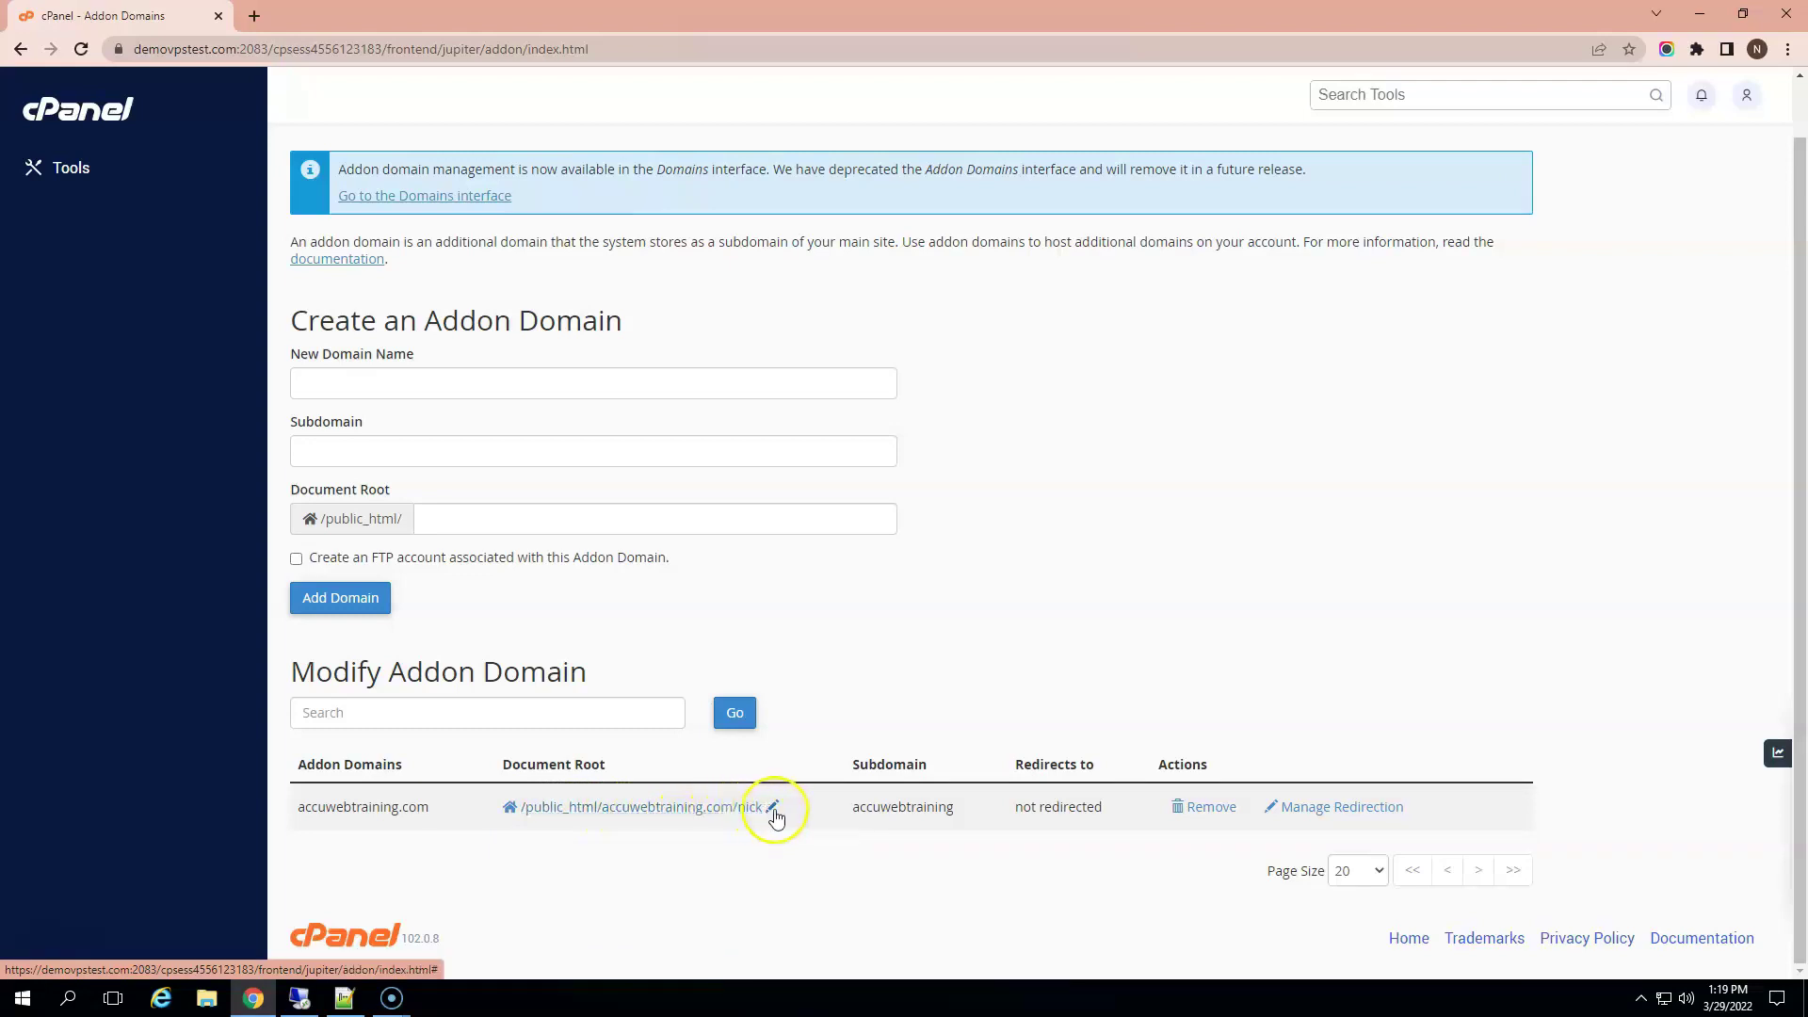
# Browse to accuwebtraining.com in a new incognito window.
pyautogui.click(1787, 49)
pyautogui.click(1648, 120)
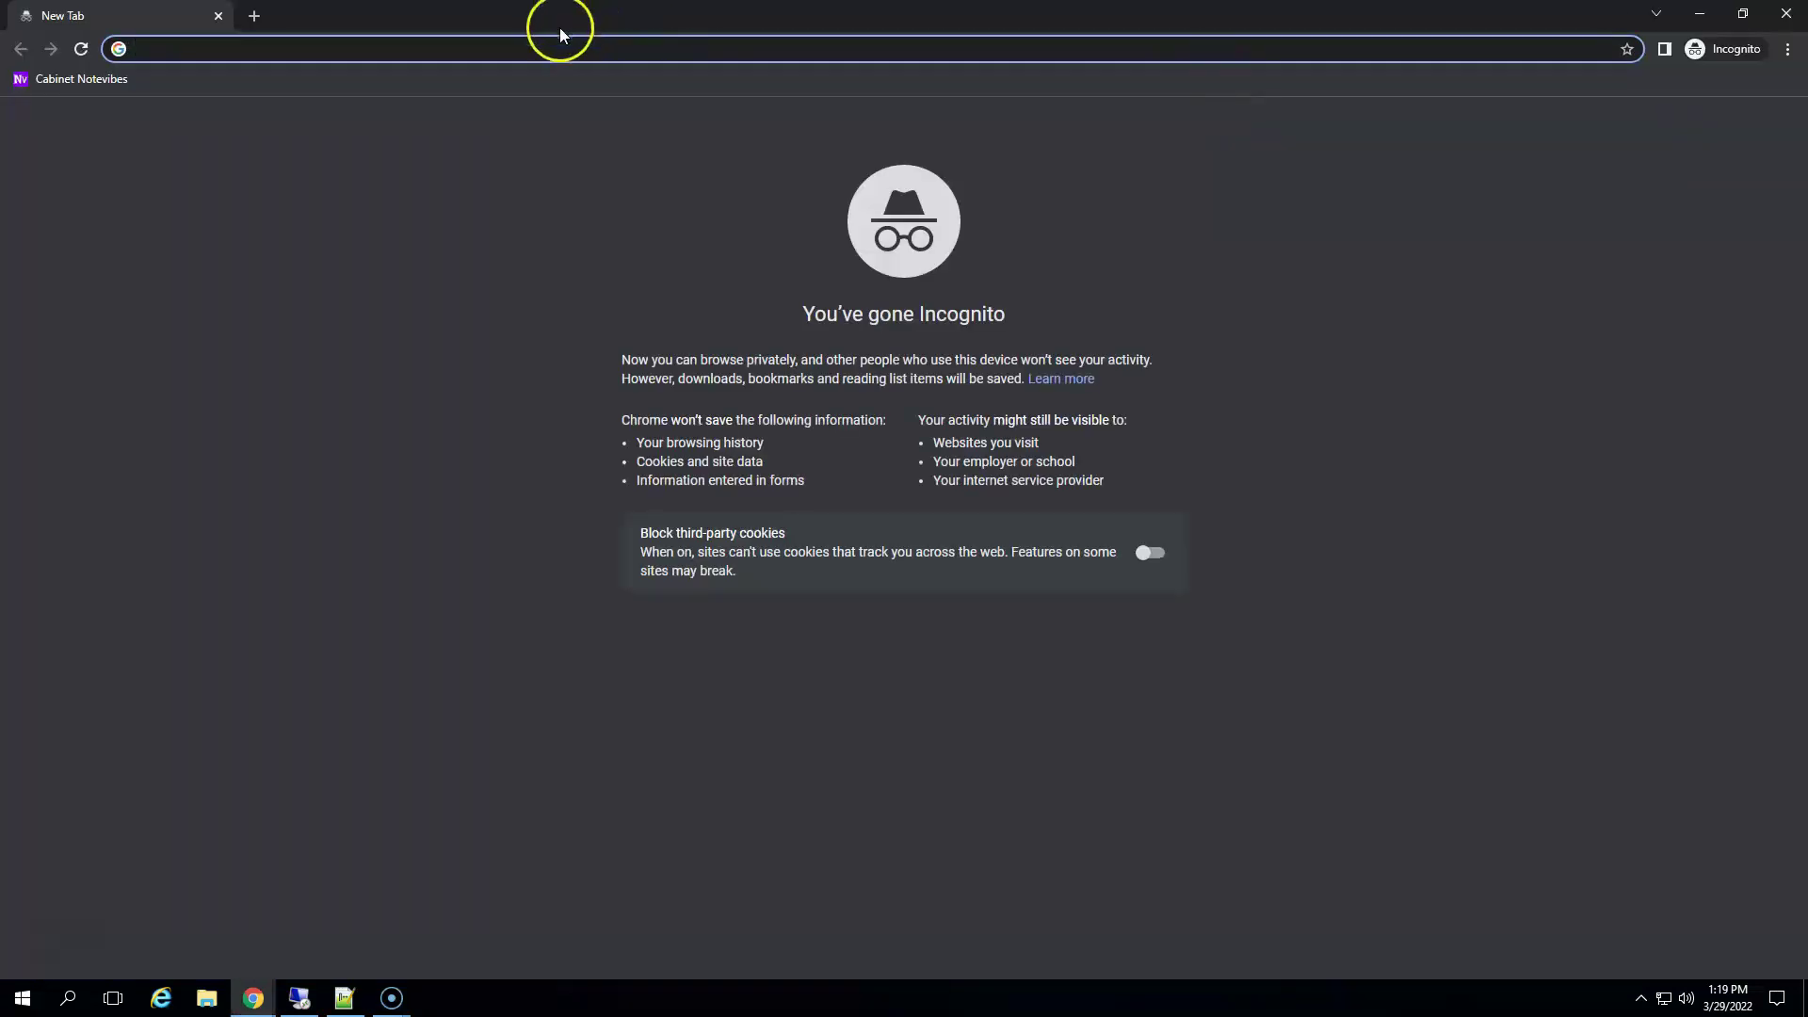
pyautogui.write('accuwe')
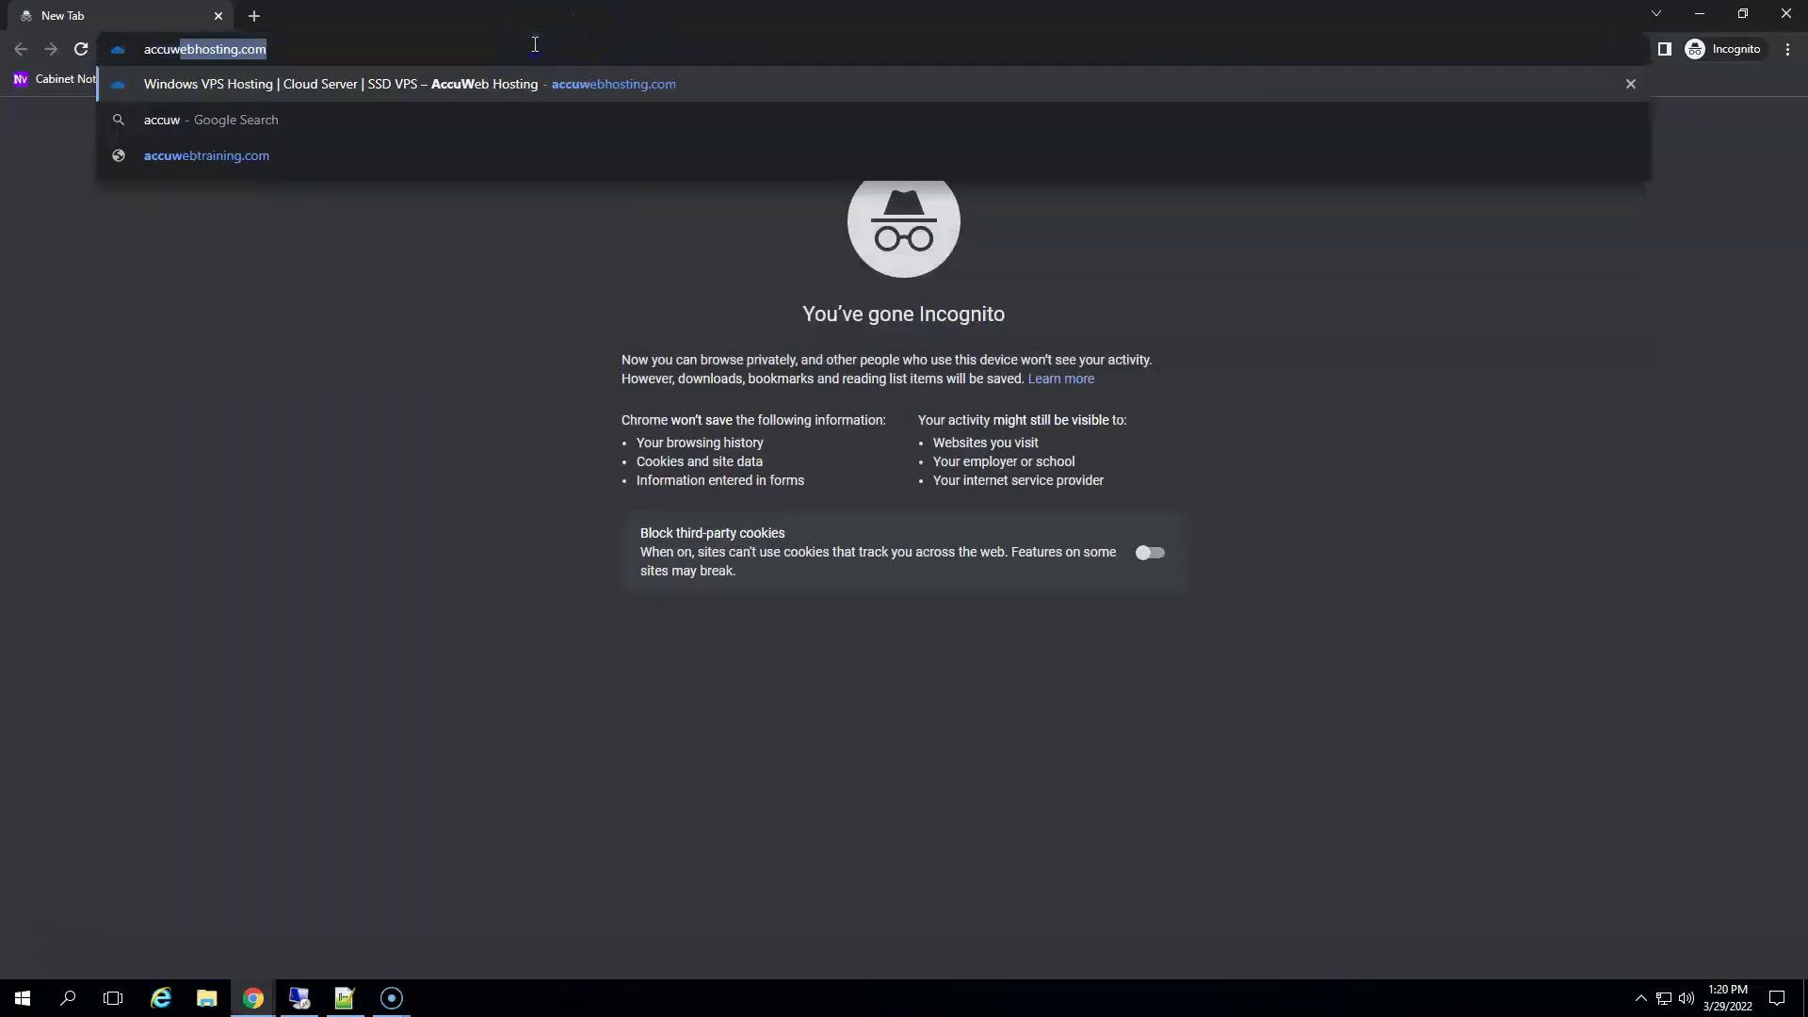
pyautogui.write('btr')
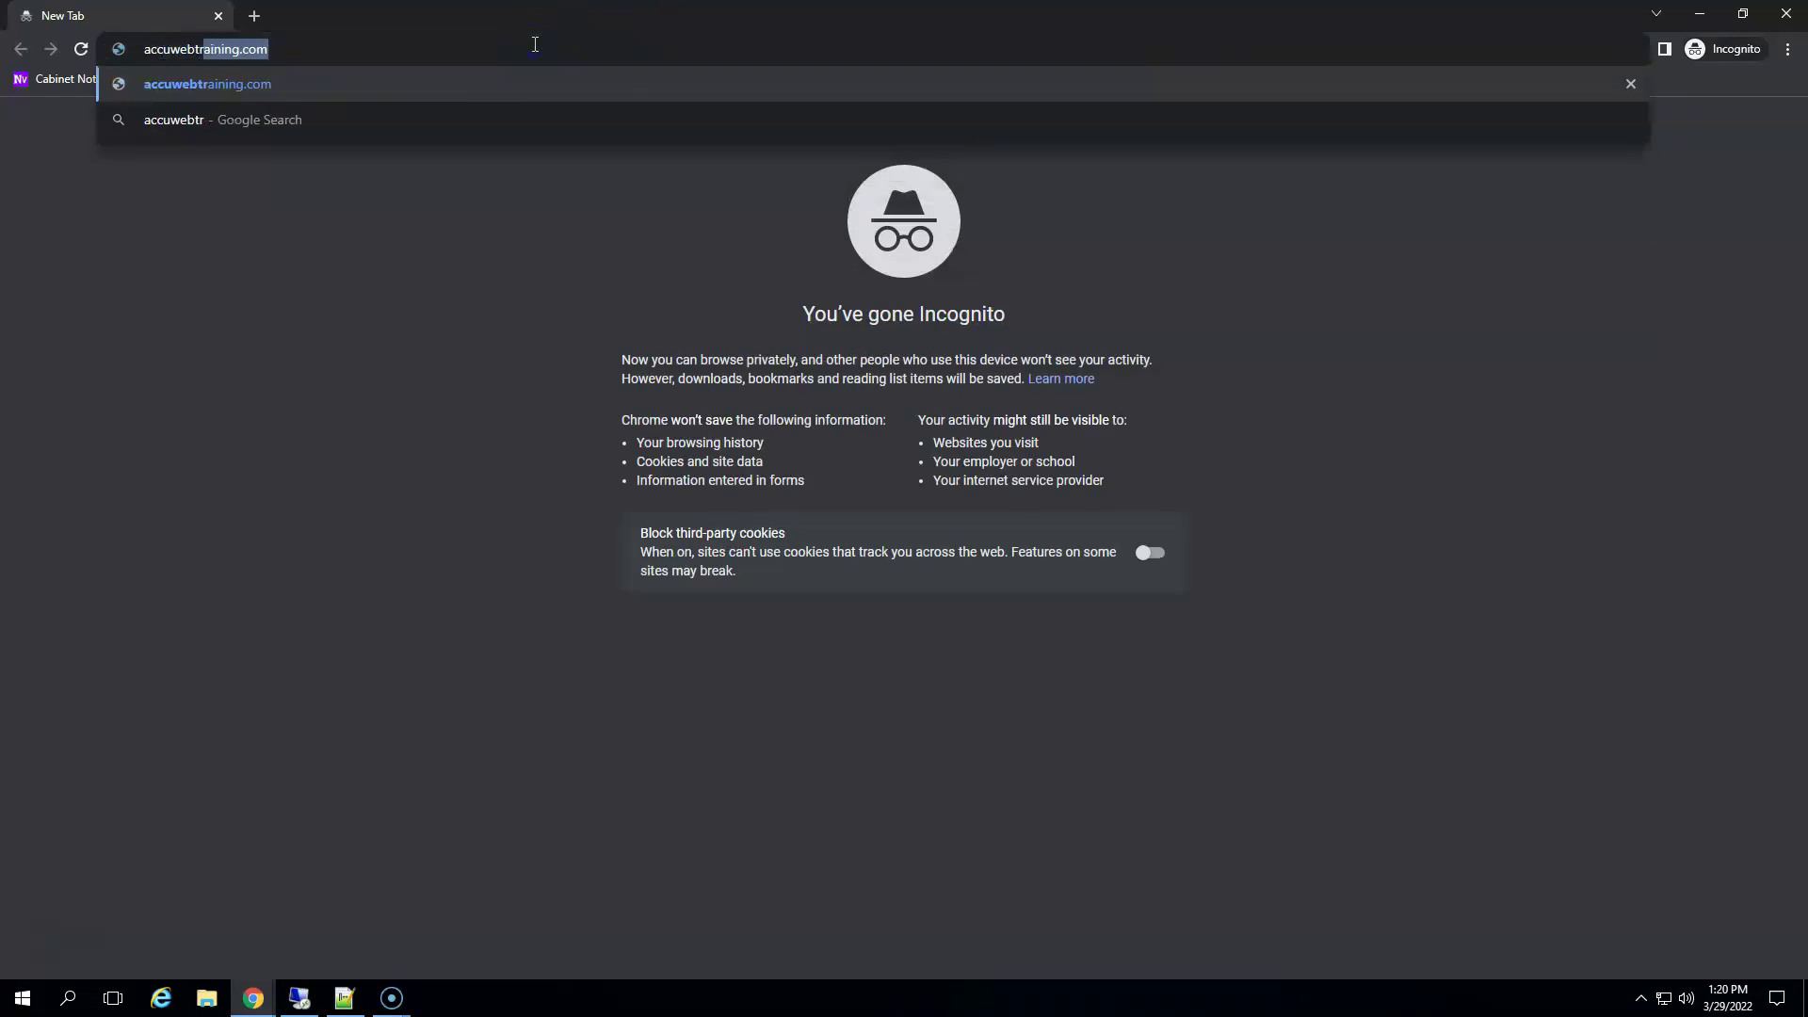
pyautogui.write('ainin')
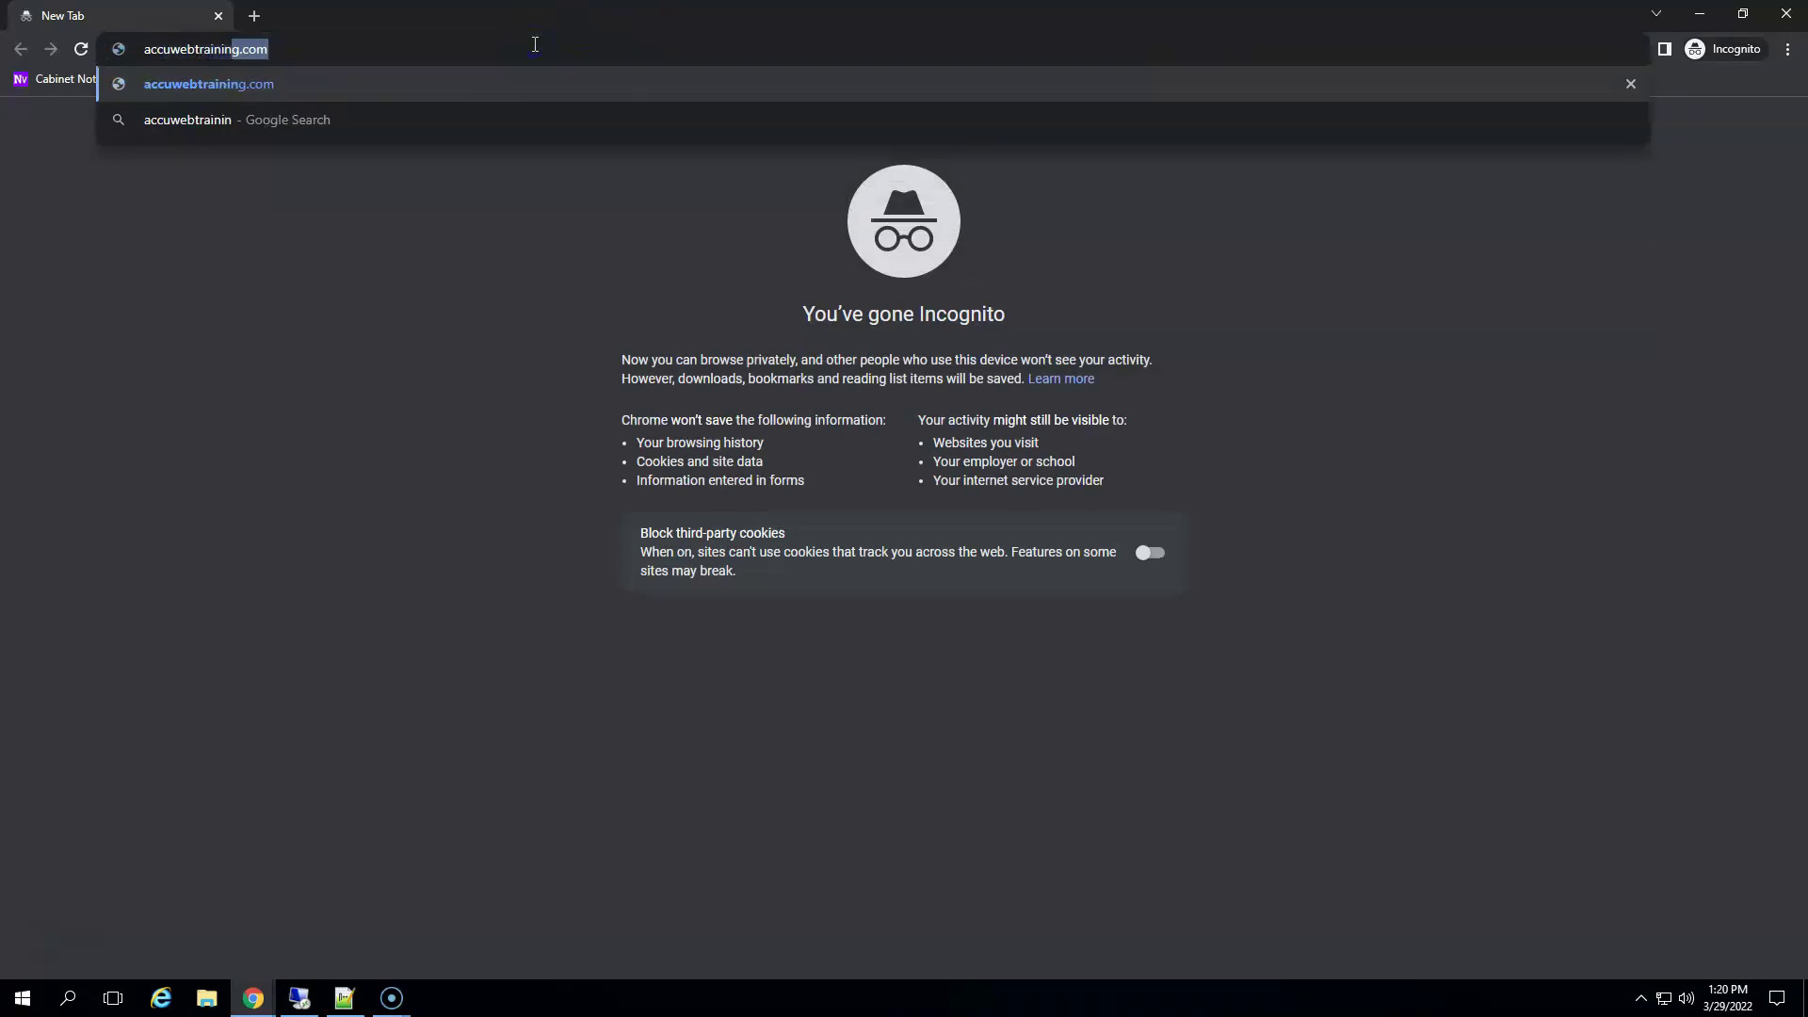
pyautogui.press('Return')
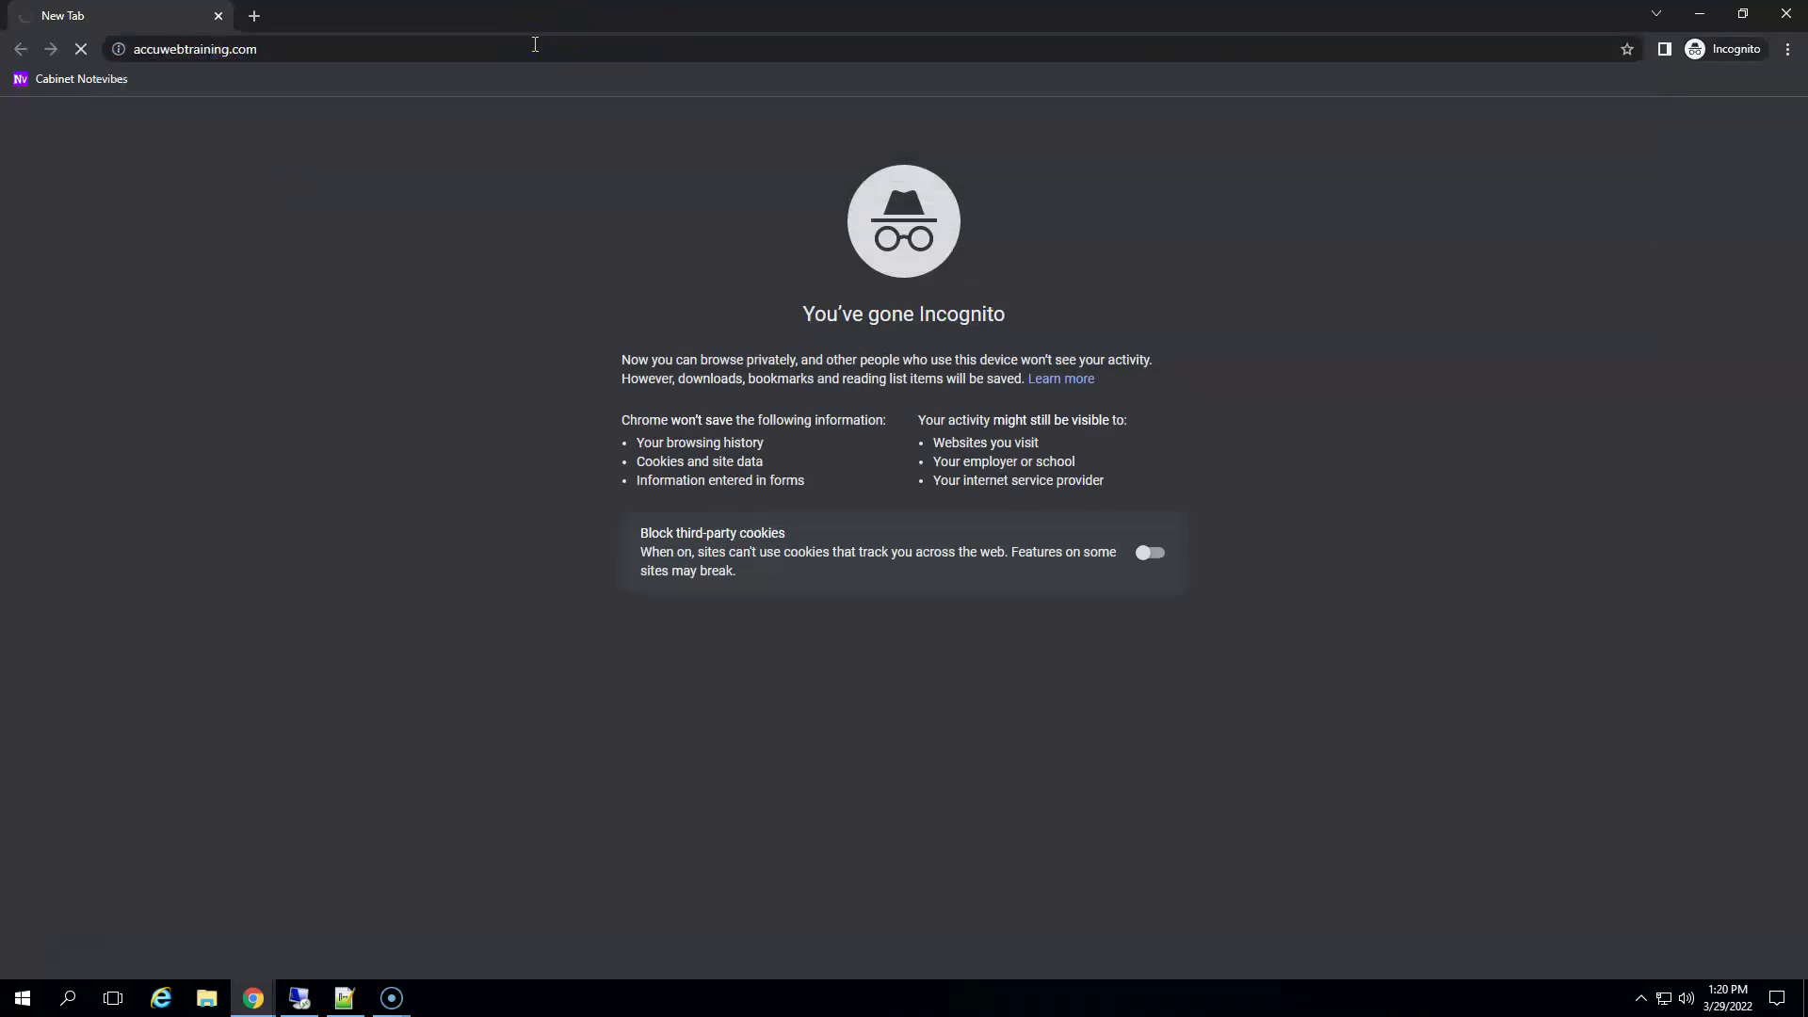